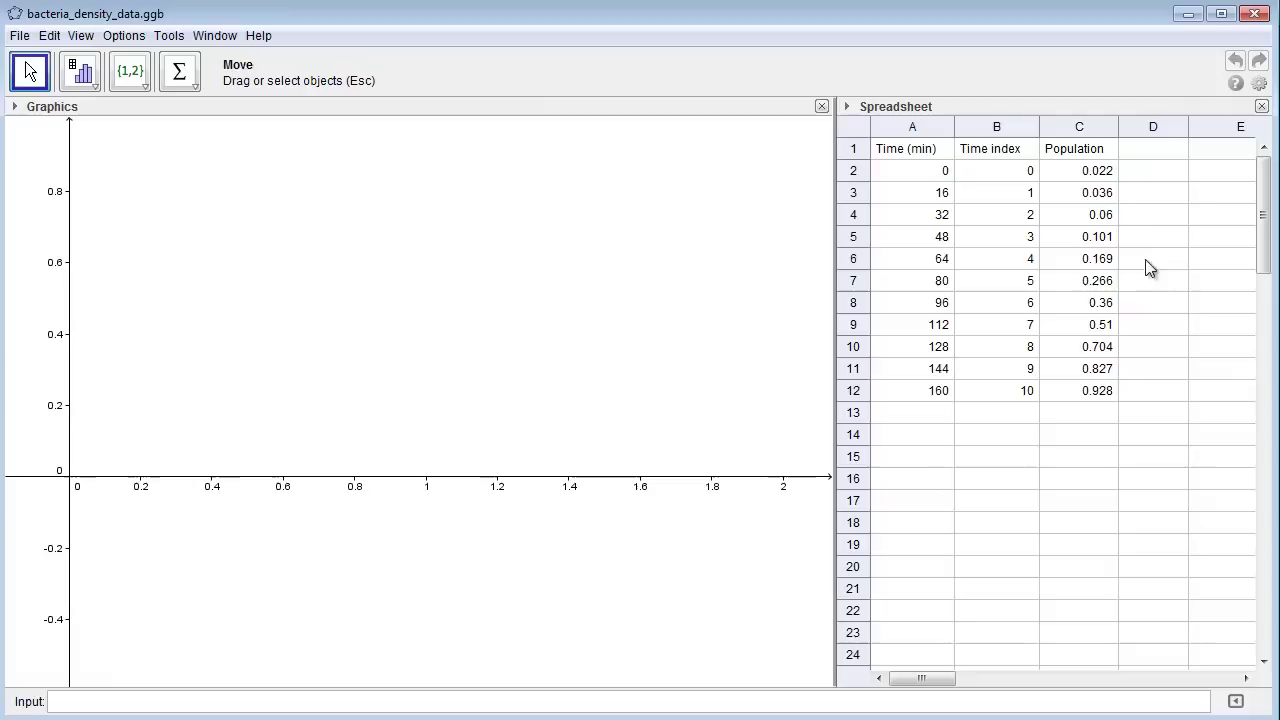
Step: Select the first Population cell, C2, to begin entering values 0.1 through 0.6
left_click(1097, 171)
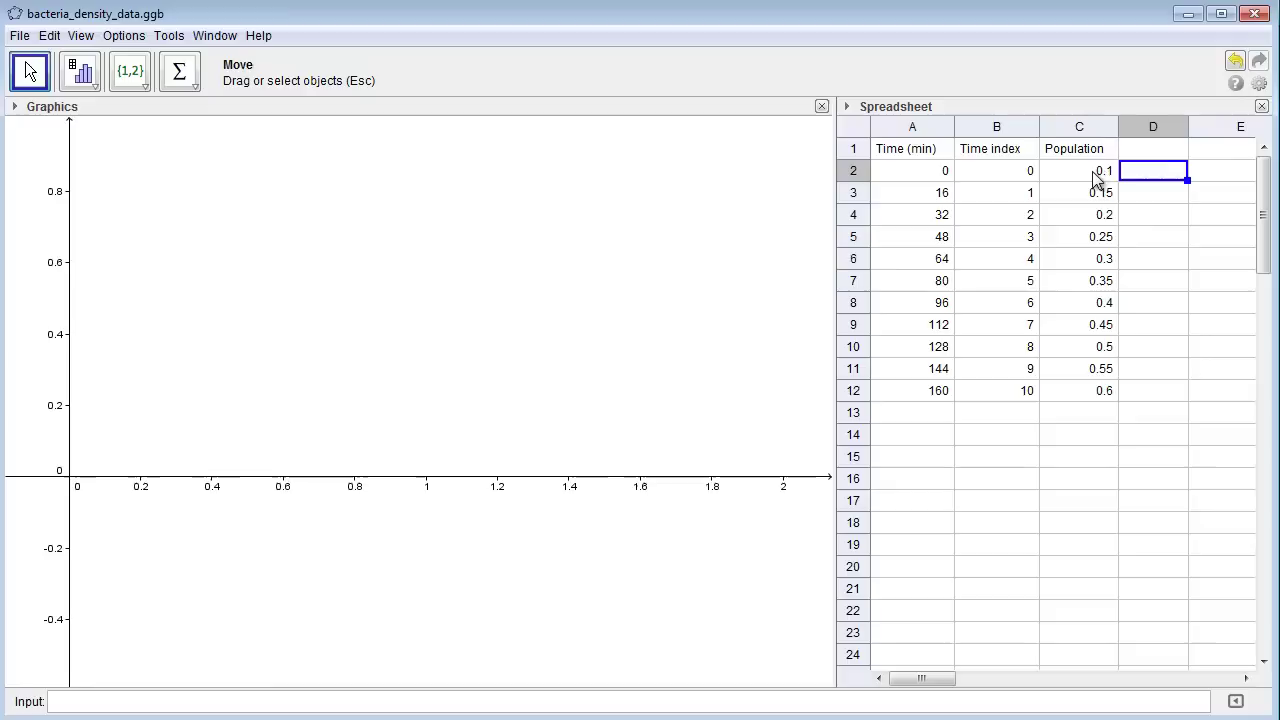
left_click(1093, 172)
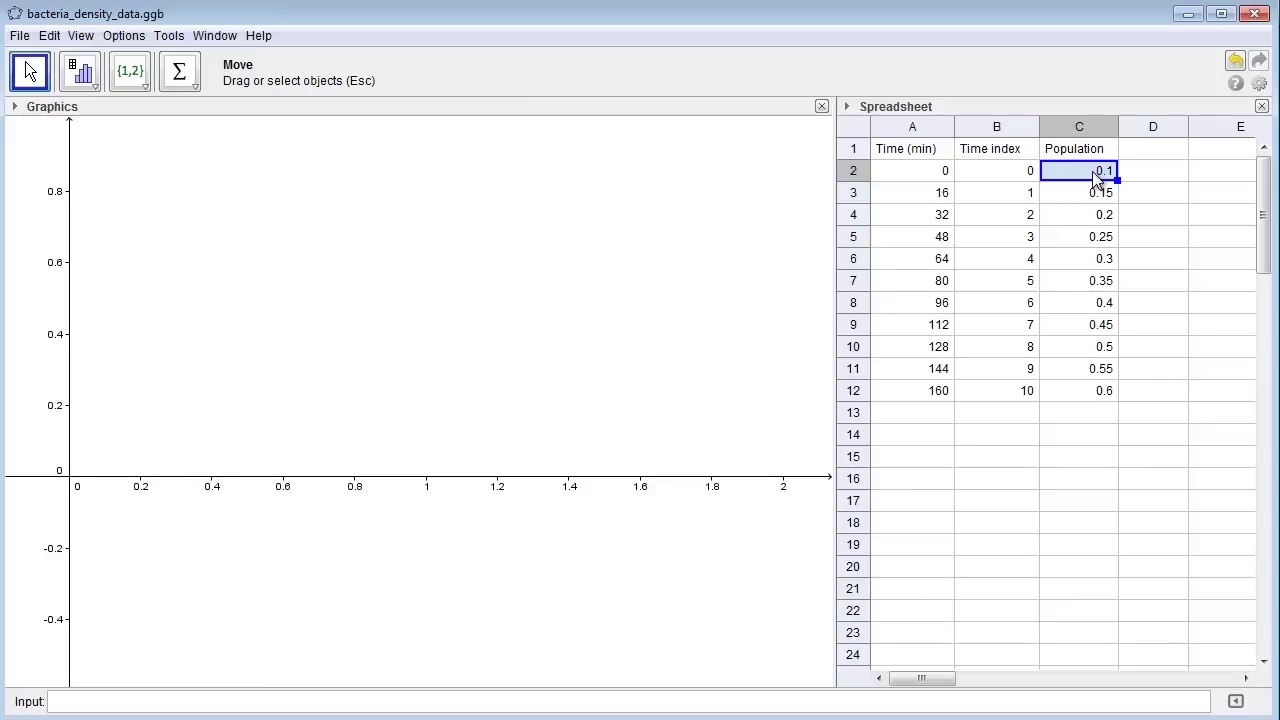
Step: Enter the heading 'change' in cell D1
key("Right")
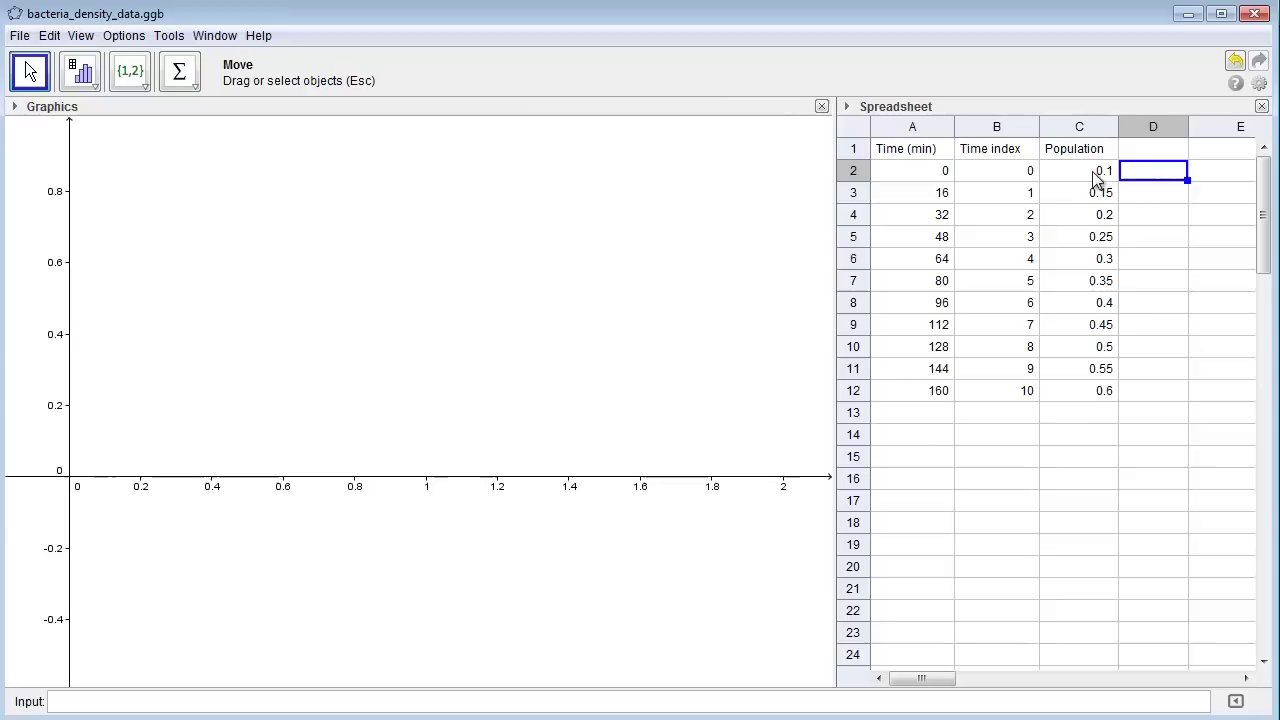
key("Up")
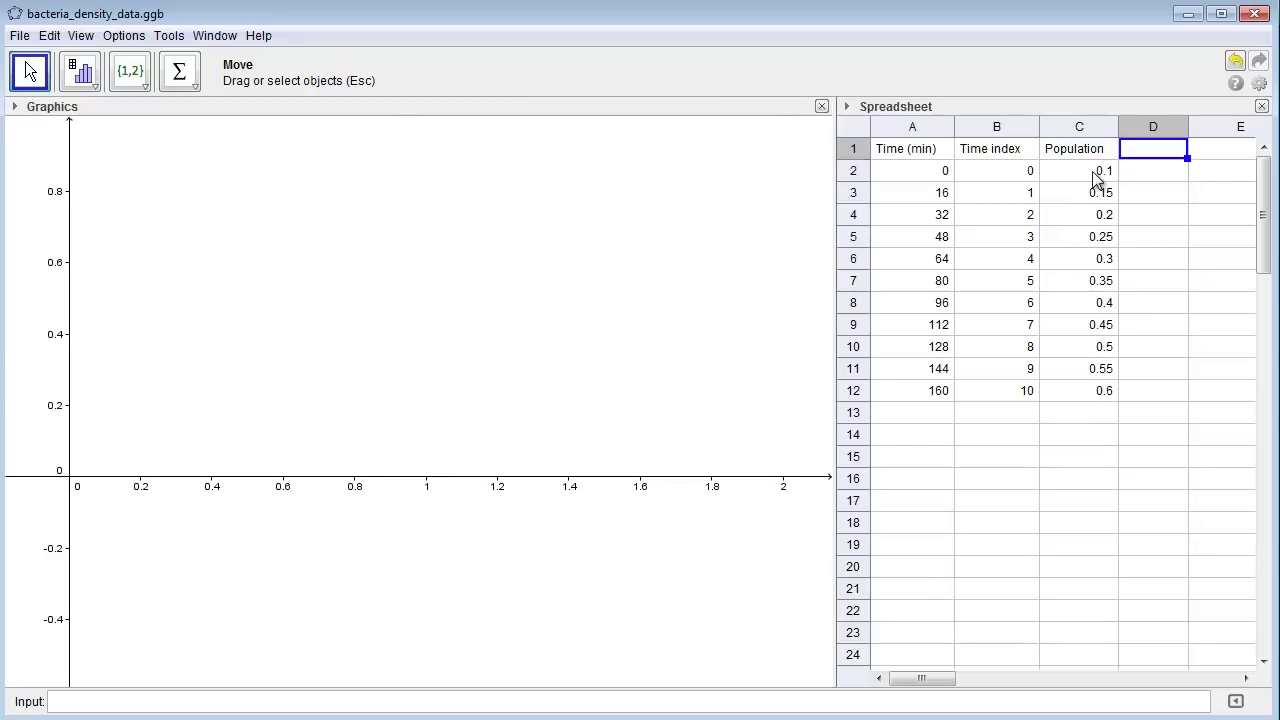
type("change")
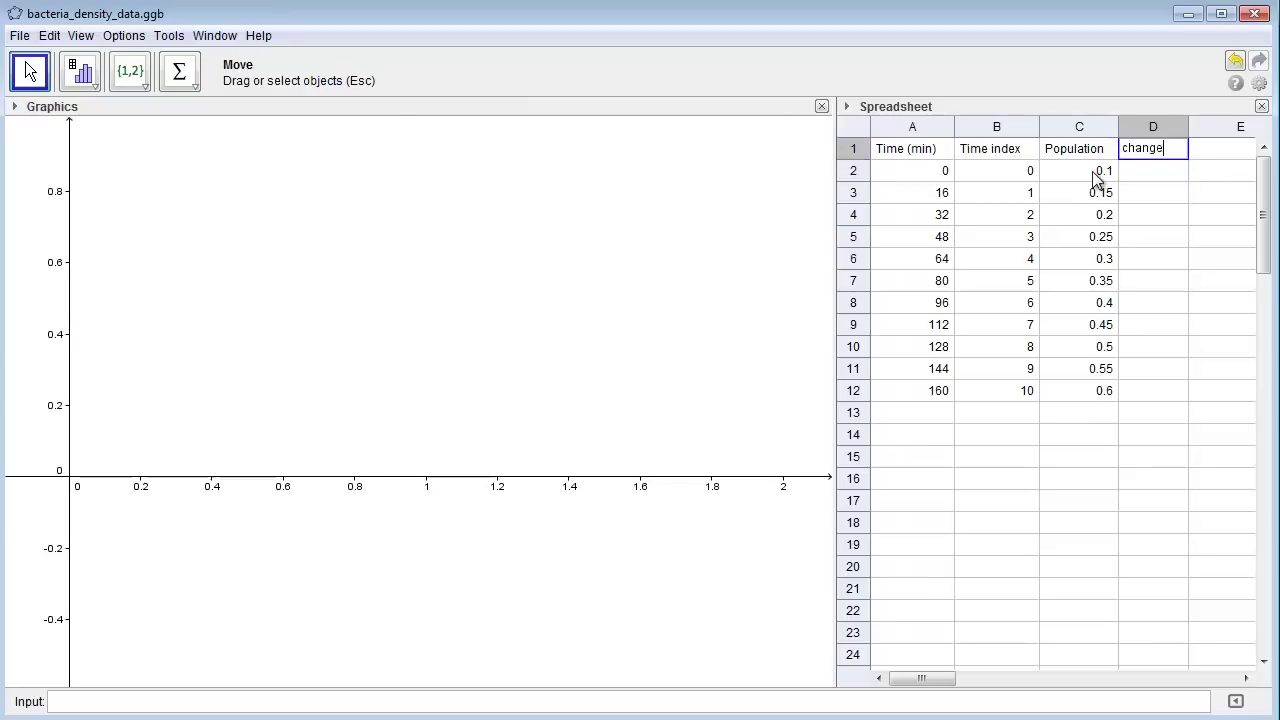
key("Return")
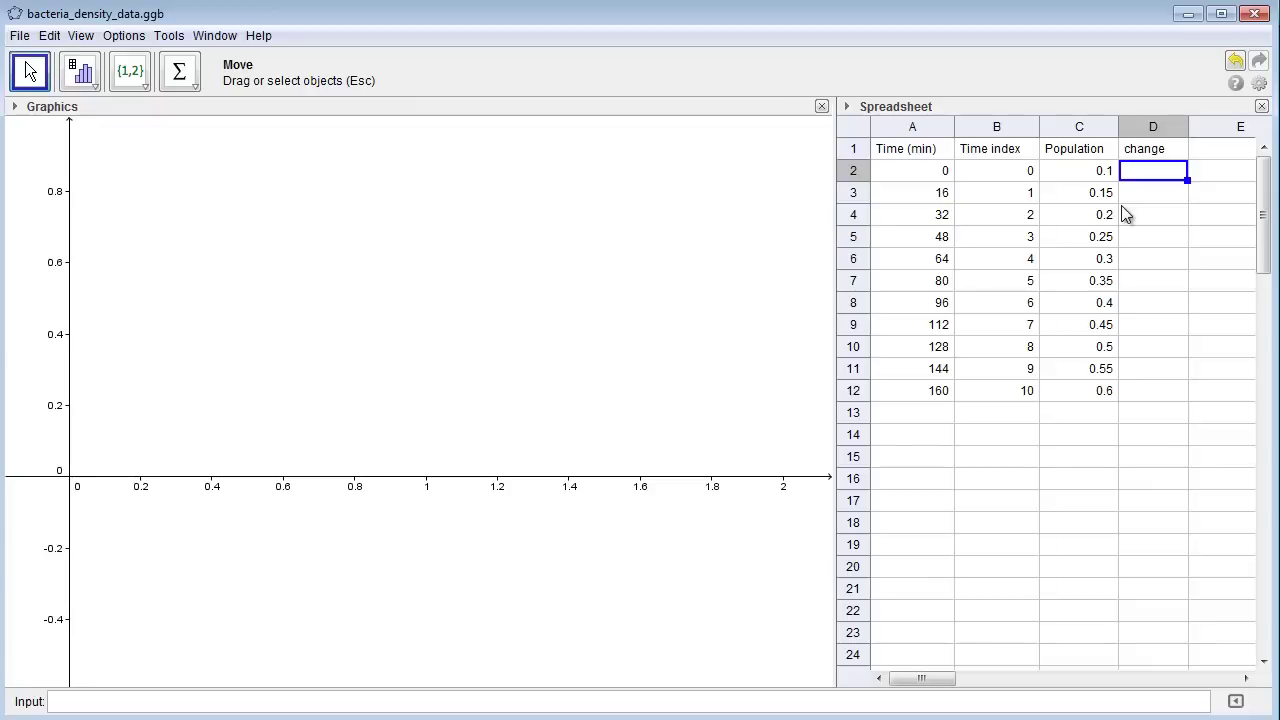
Step: Enter the formula =C3-C2 in D2, showing 0.05
type("=")
left_click(1095, 194)
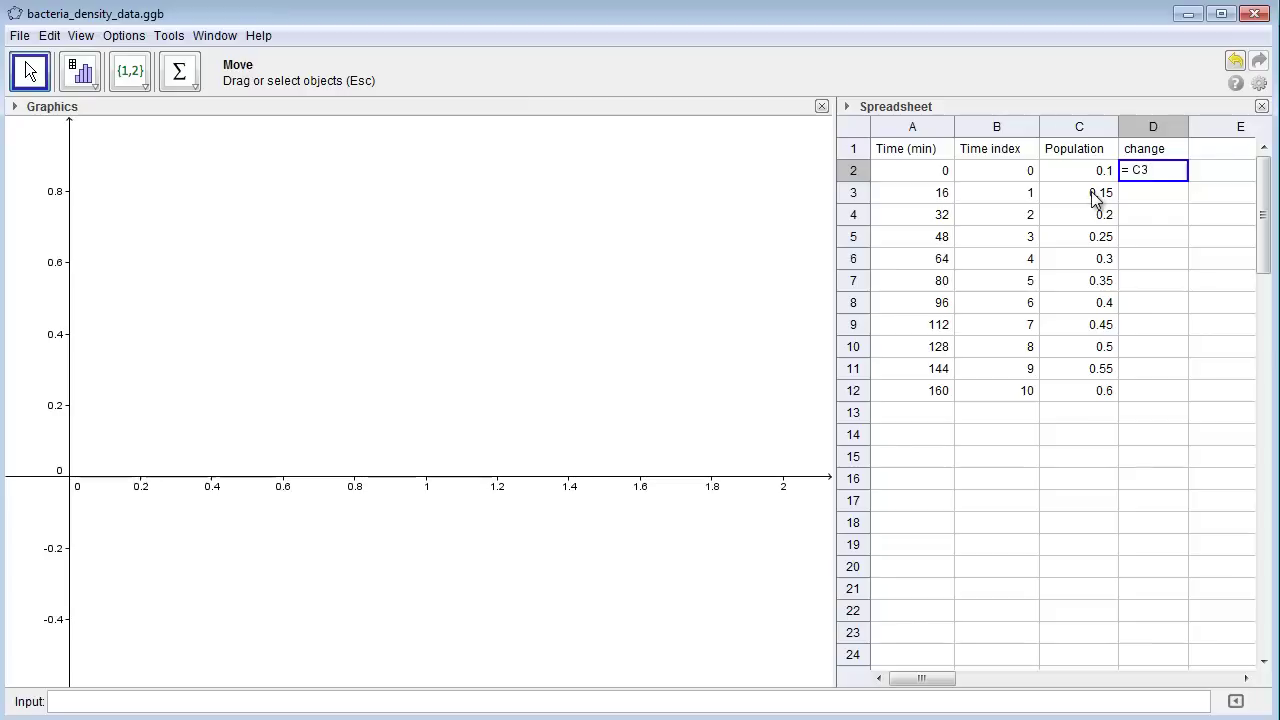
type("-")
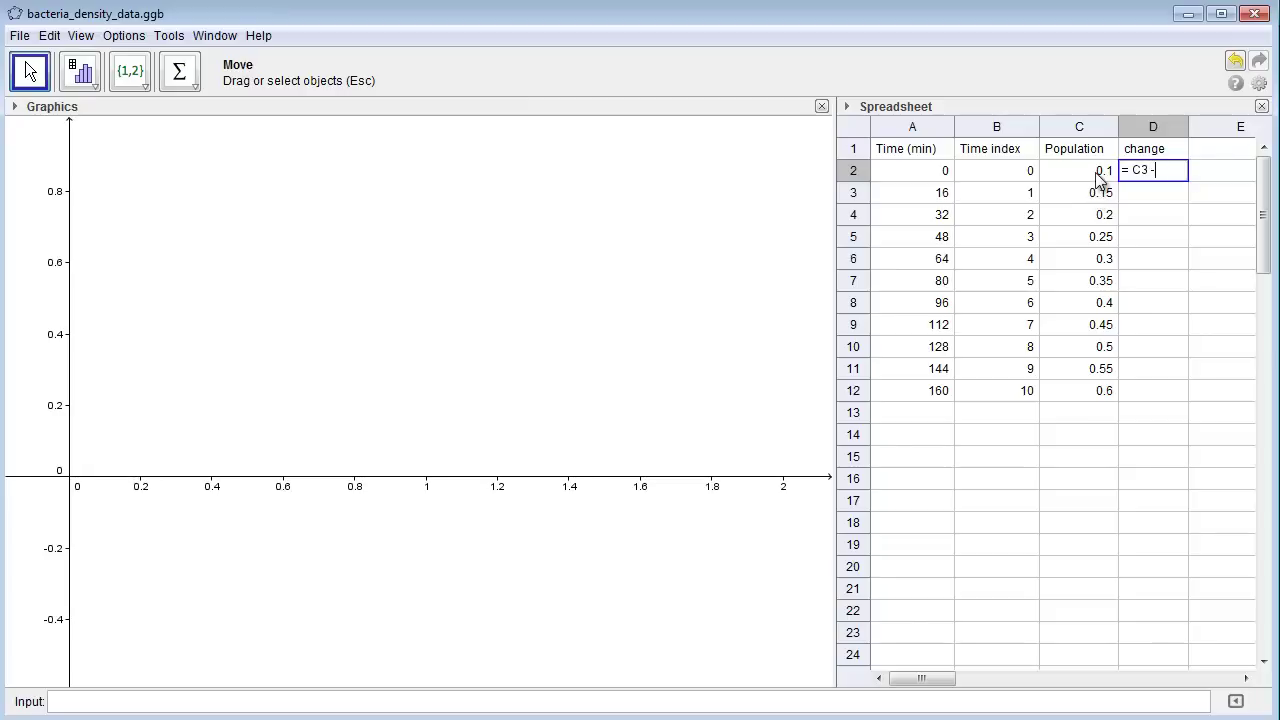
left_click(1097, 176)
key("Return")
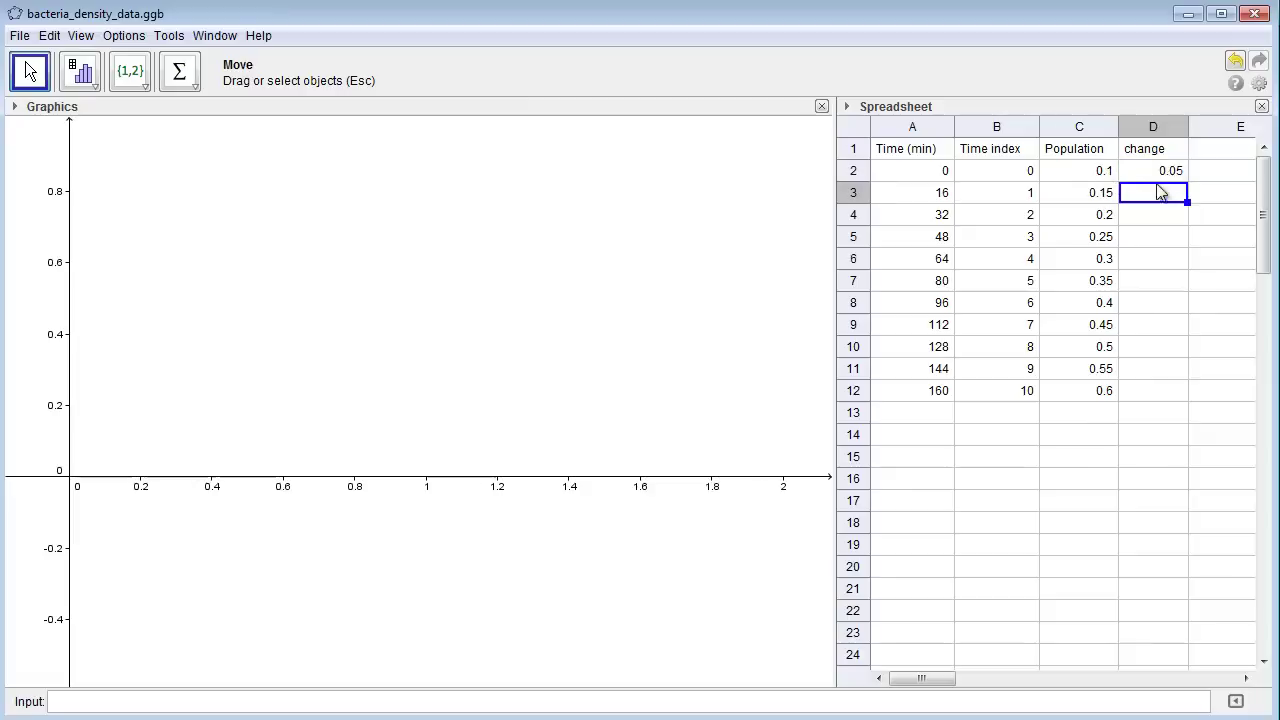
Step: Fill the D2 change formula down through D11
mouse_move(1169, 178)
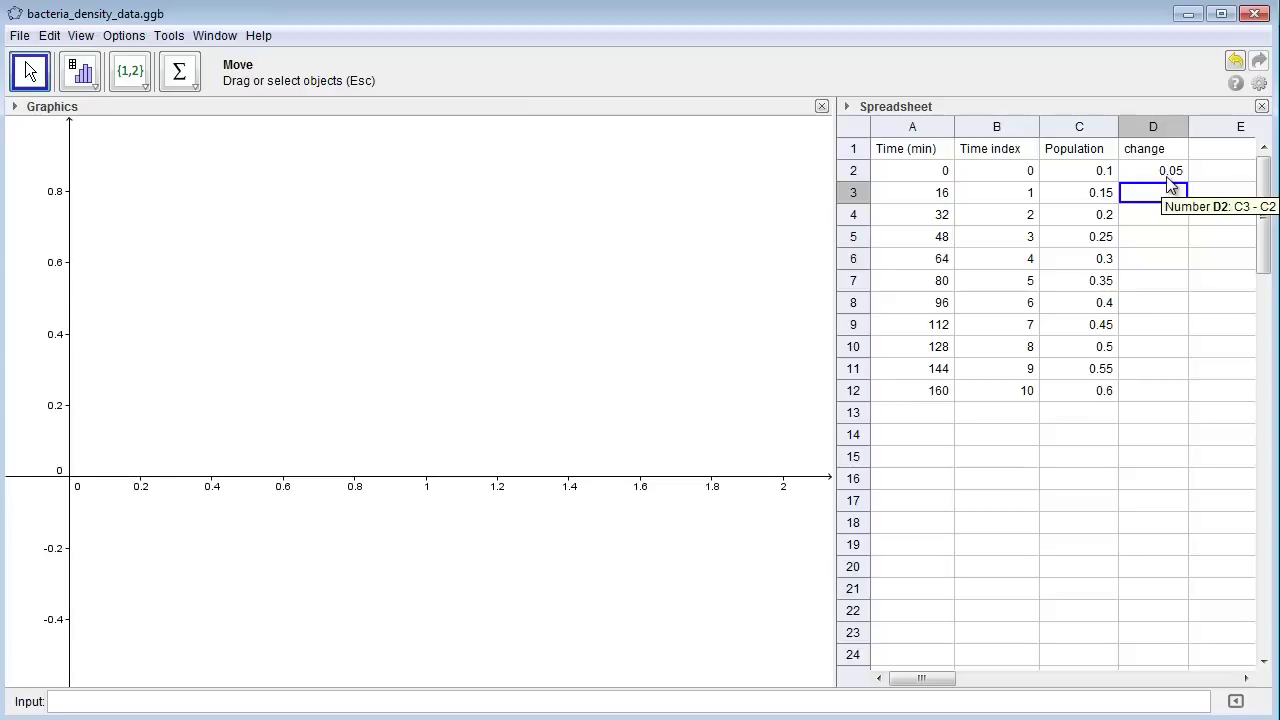
key("Down")
key("Down")
key("Down")
key("Down")
key("Down")
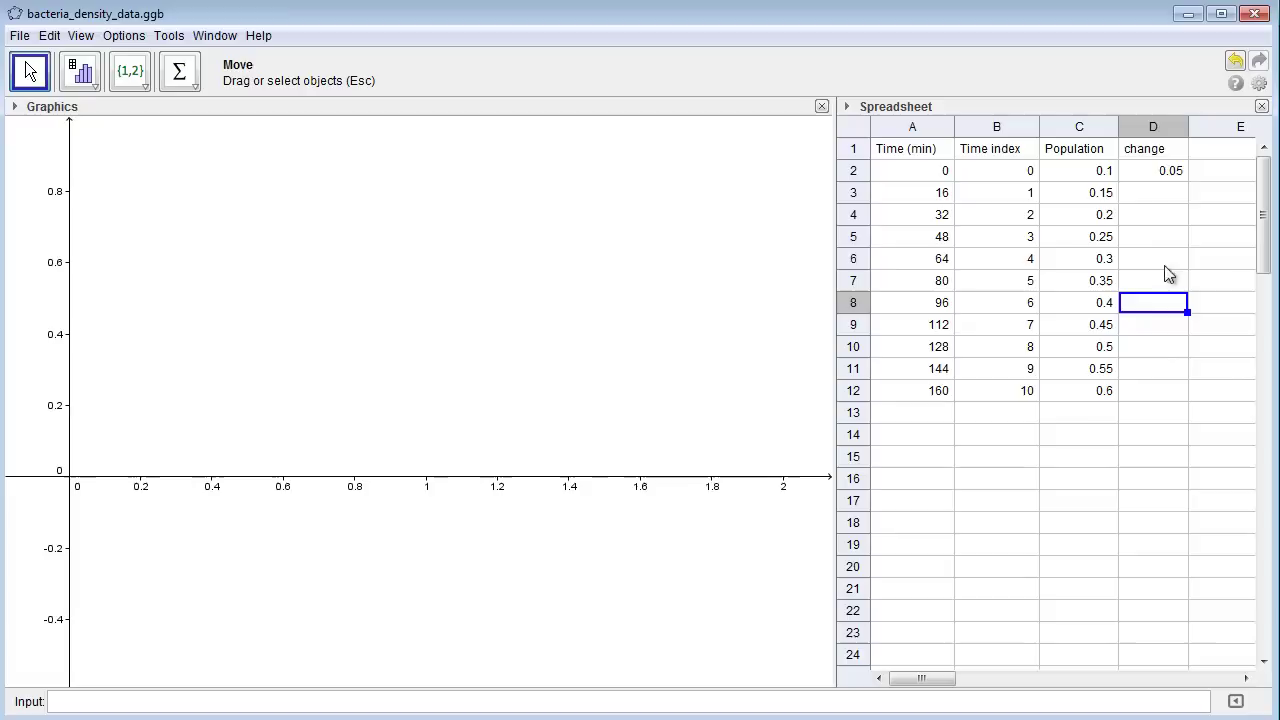
left_click(1169, 176)
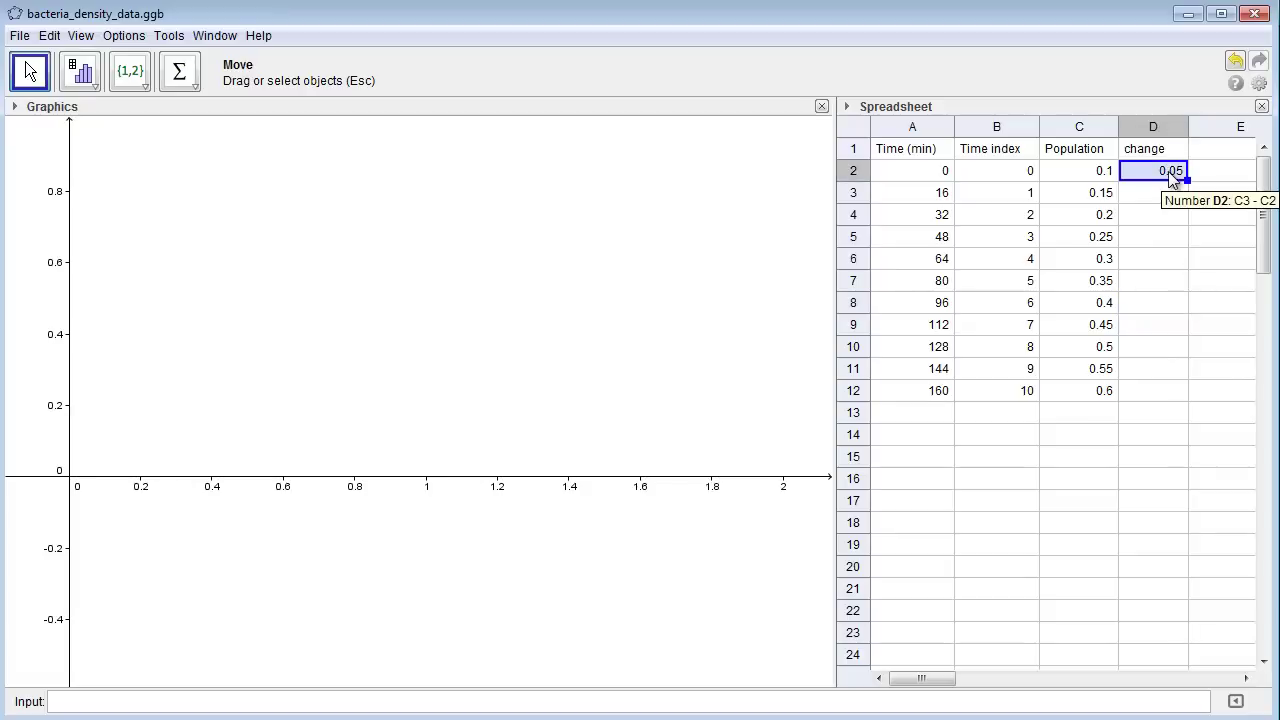
left_click_drag(1154, 194, 1147, 374)
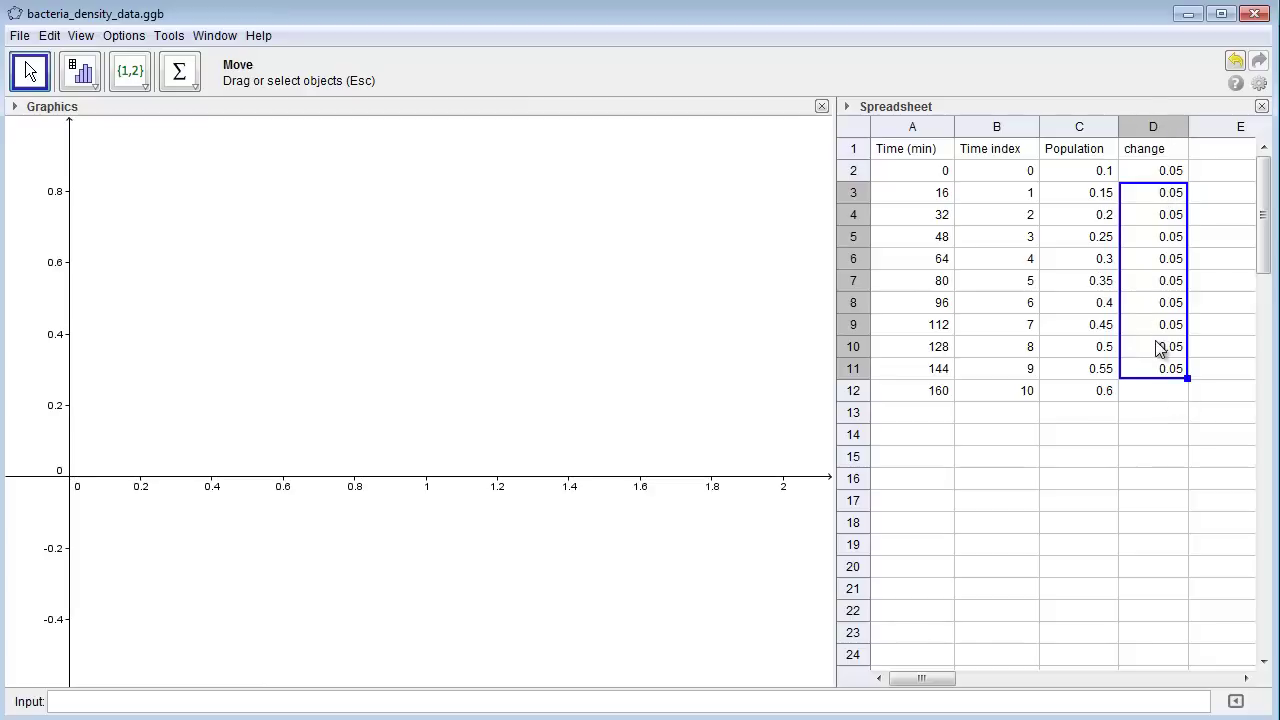
Step: Clear the extra formula in D12 and the stray 0 in C13
left_click(1157, 400)
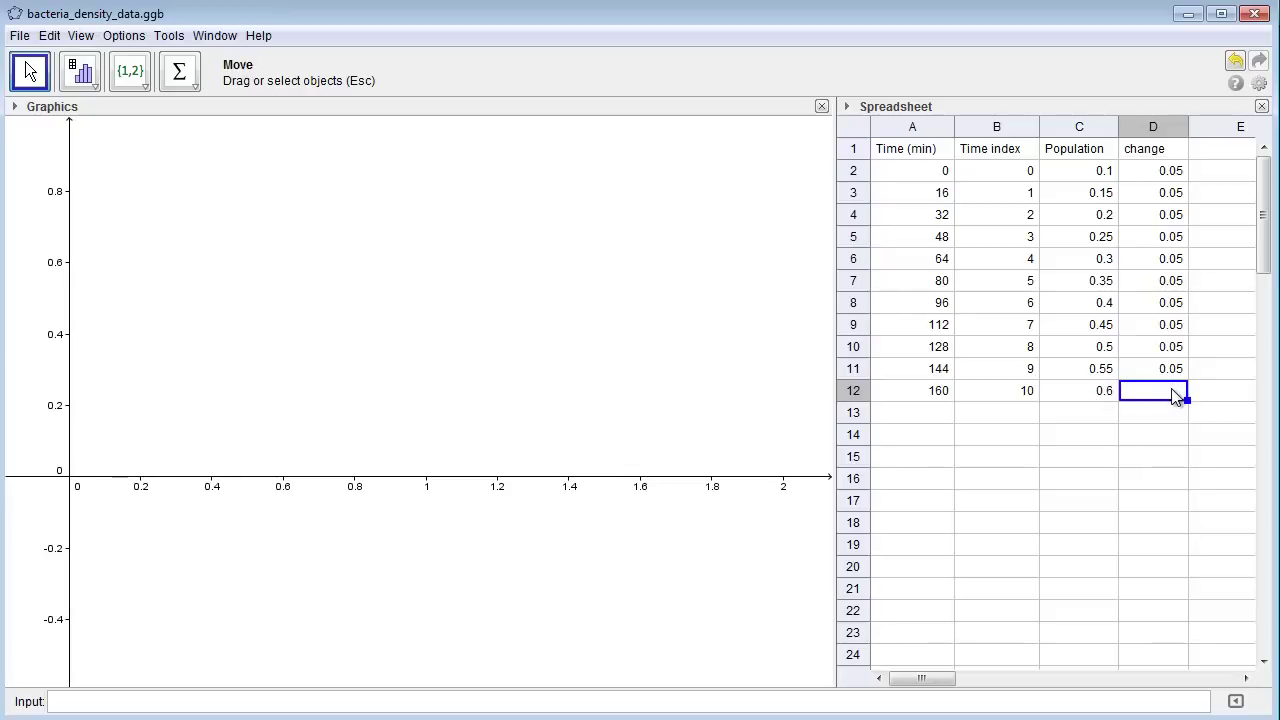
key("ctrl+v")
mouse_move(1163, 391)
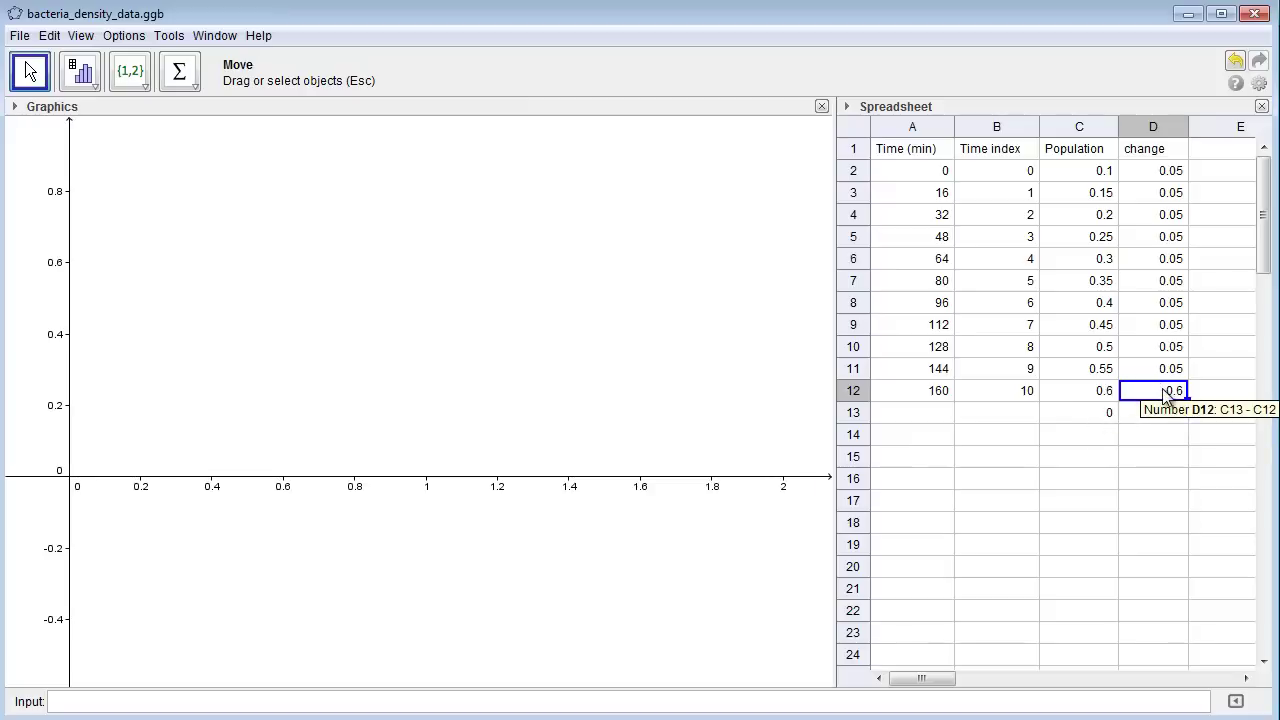
key("Delete")
left_click(1110, 421)
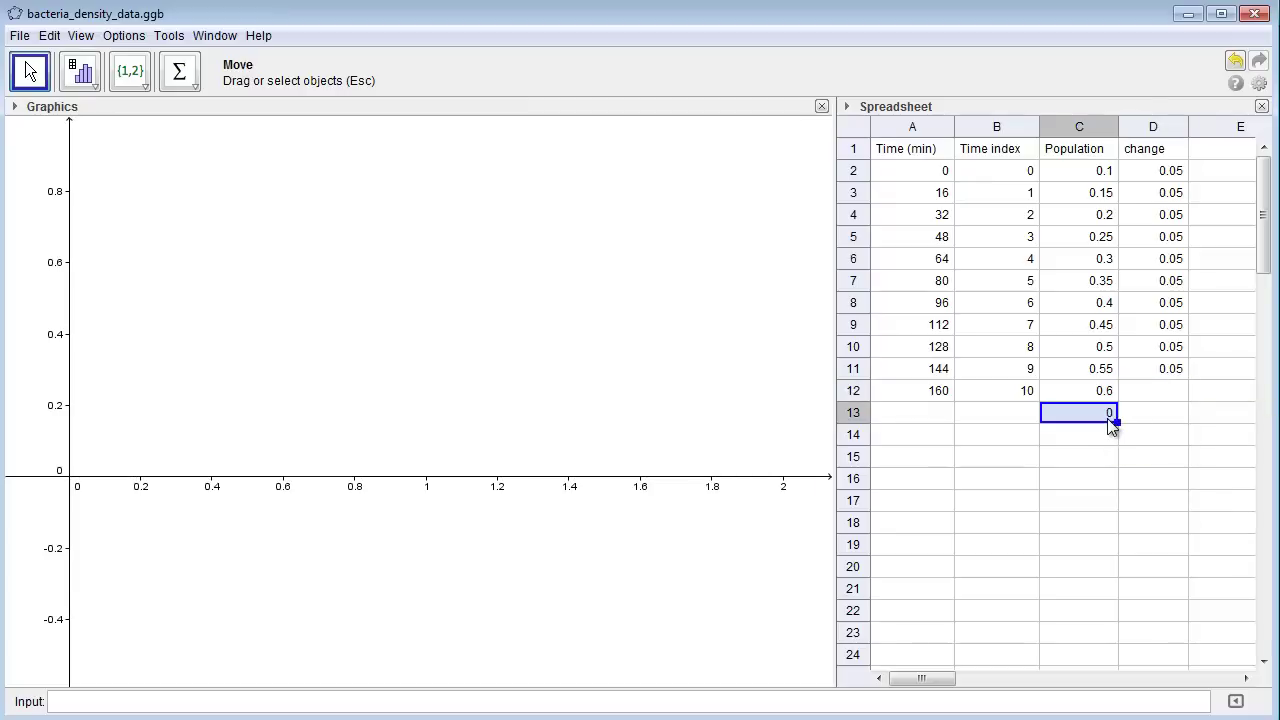
key("Delete")
left_click(1150, 396)
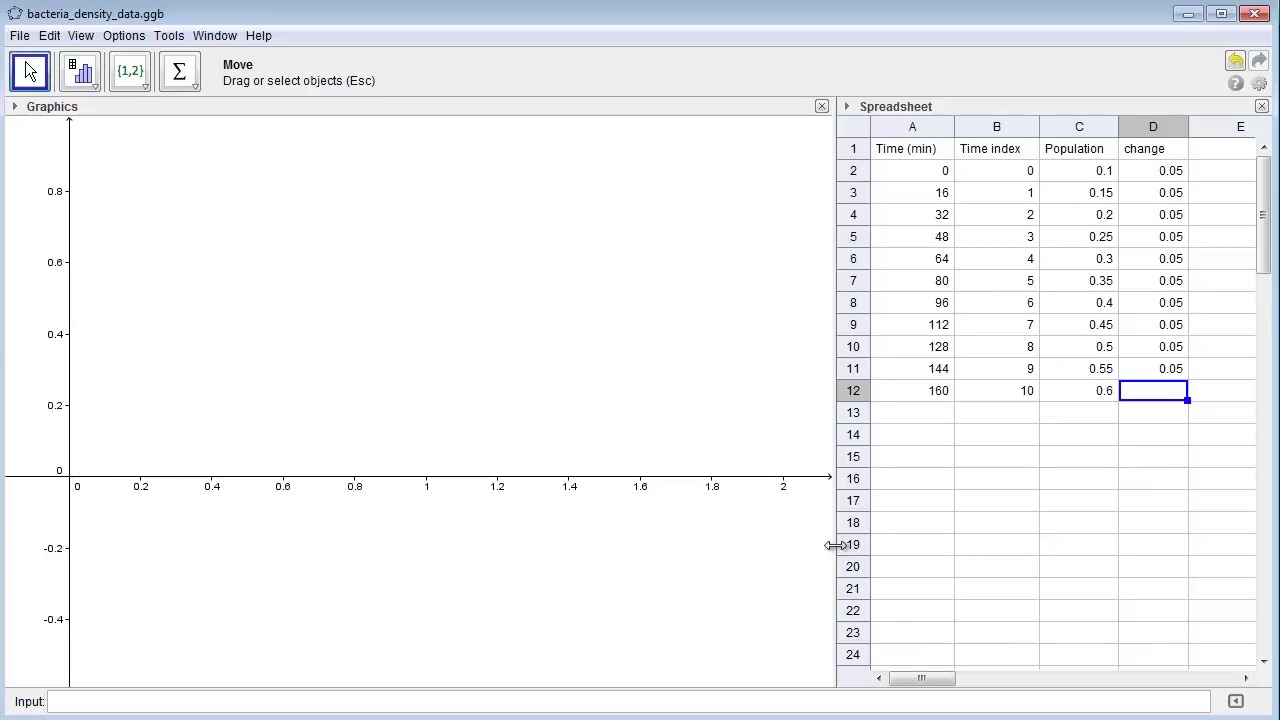
Step: Enter the point =(C2, D2) in cell E2, plotting (0.1, 0.05)
left_click_drag(835, 545, 645, 557)
left_click(1034, 176)
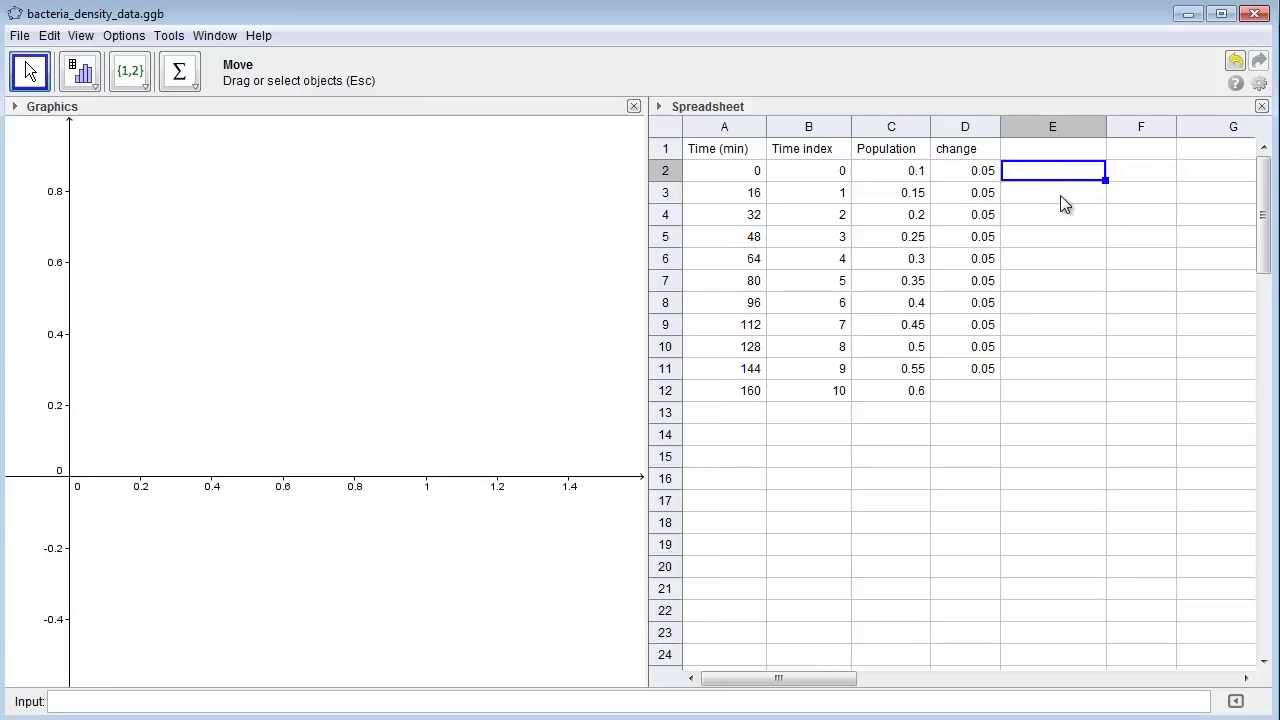
type("=(")
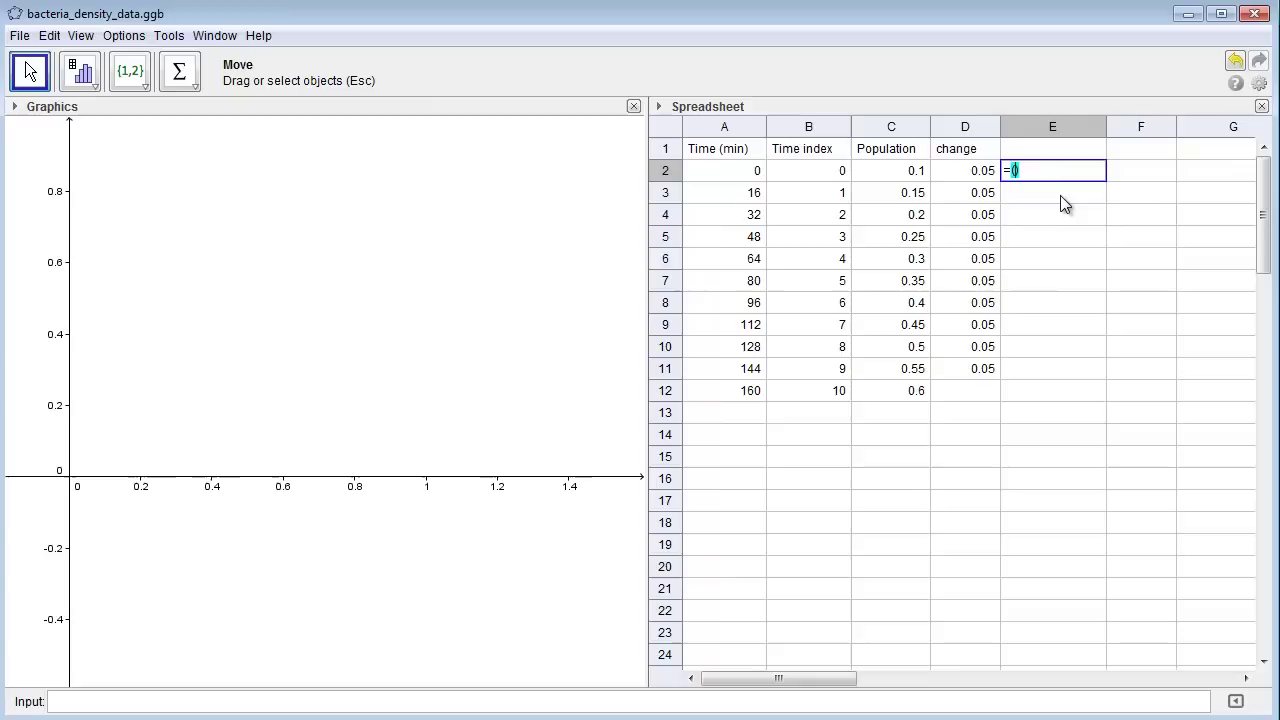
left_click(908, 172)
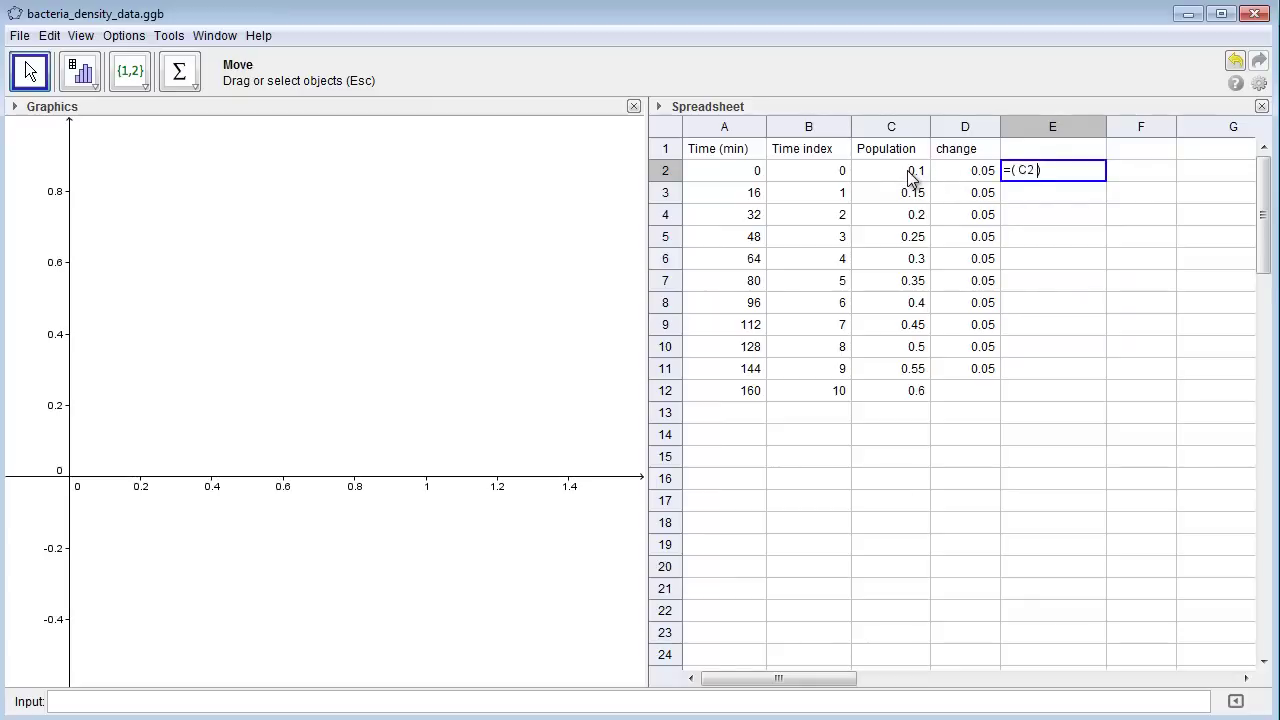
type(",")
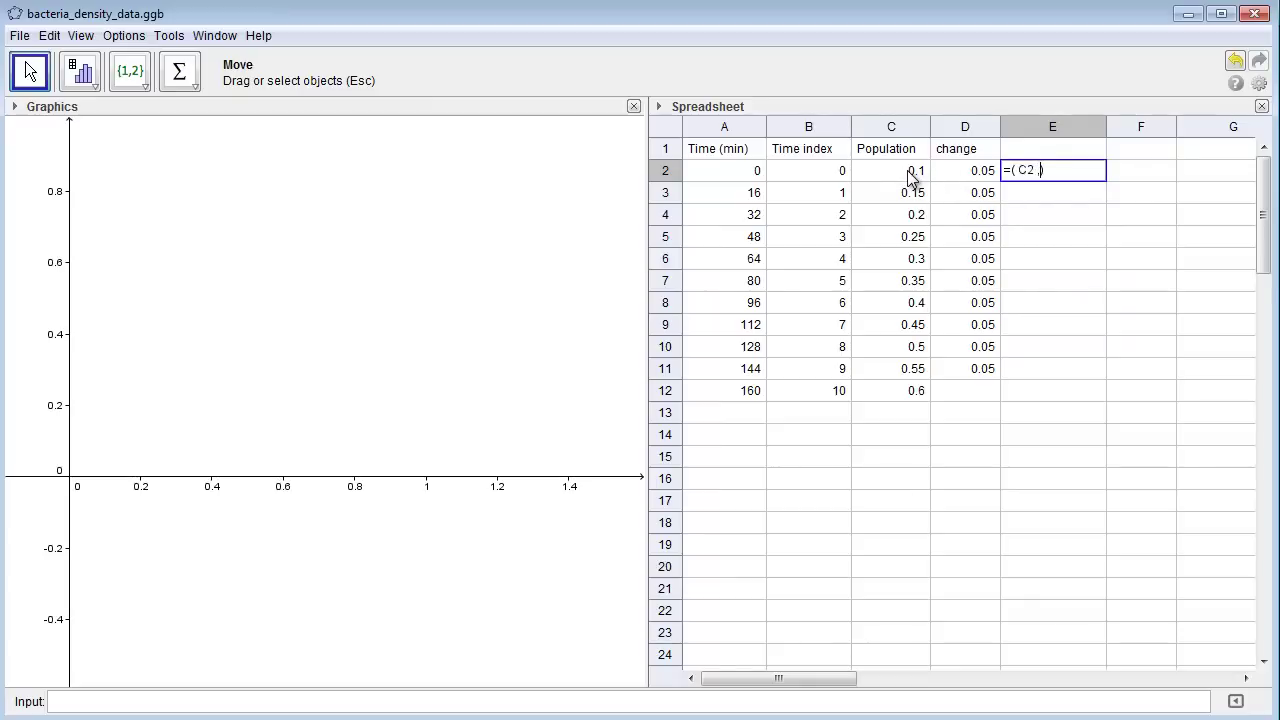
left_click(978, 172)
key("Return")
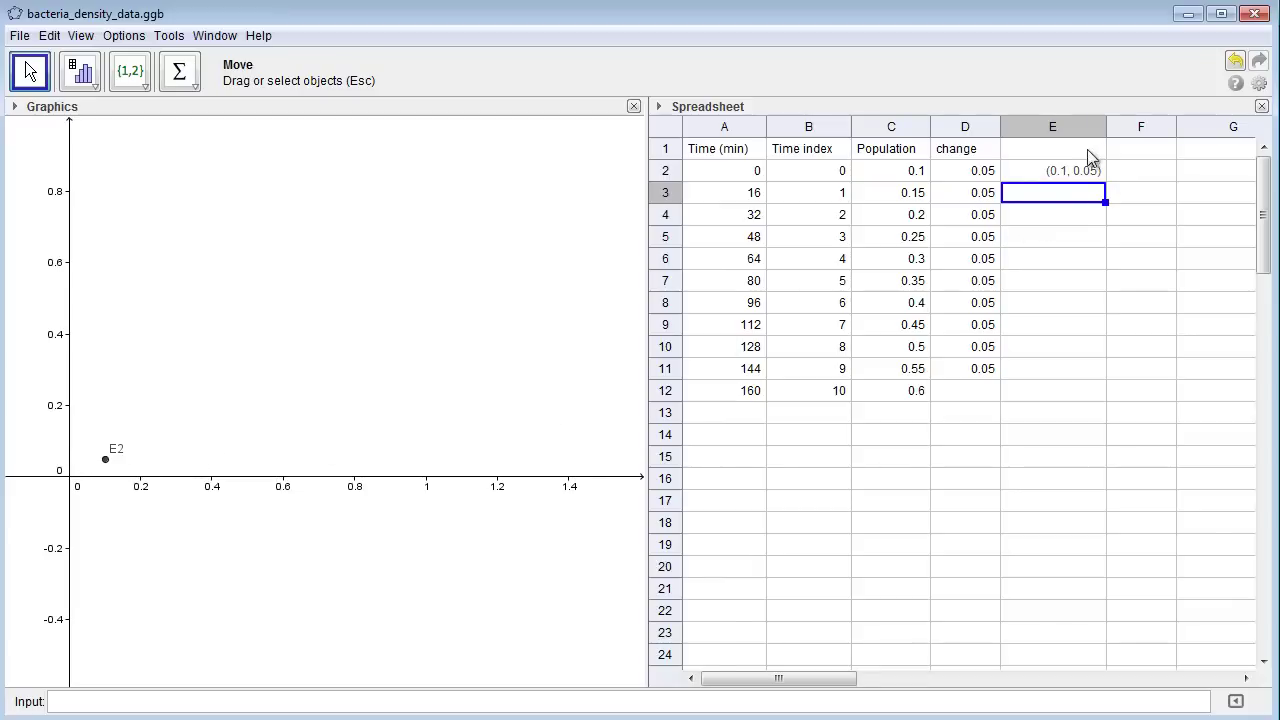
Step: Fill the point formula from E2 down to E11, plotting points (0.1, 0.05) through (0.55, 0.05)
key("Escape")
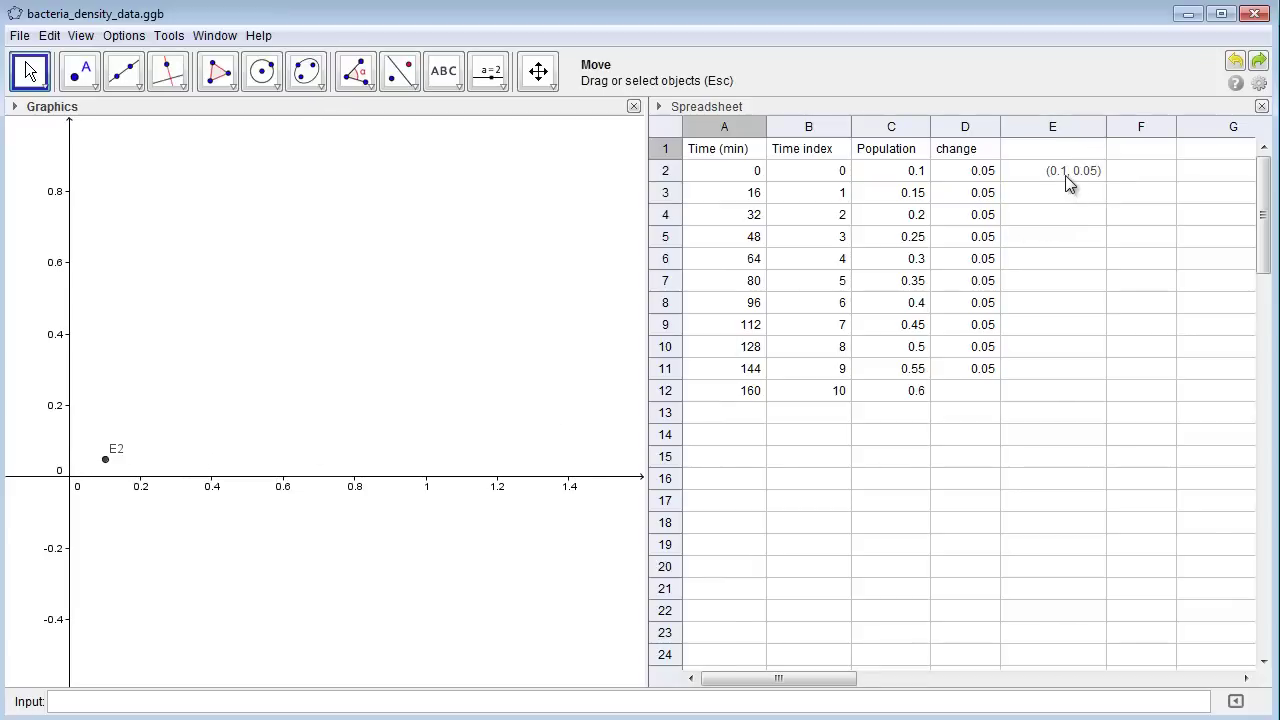
left_click(1065, 175)
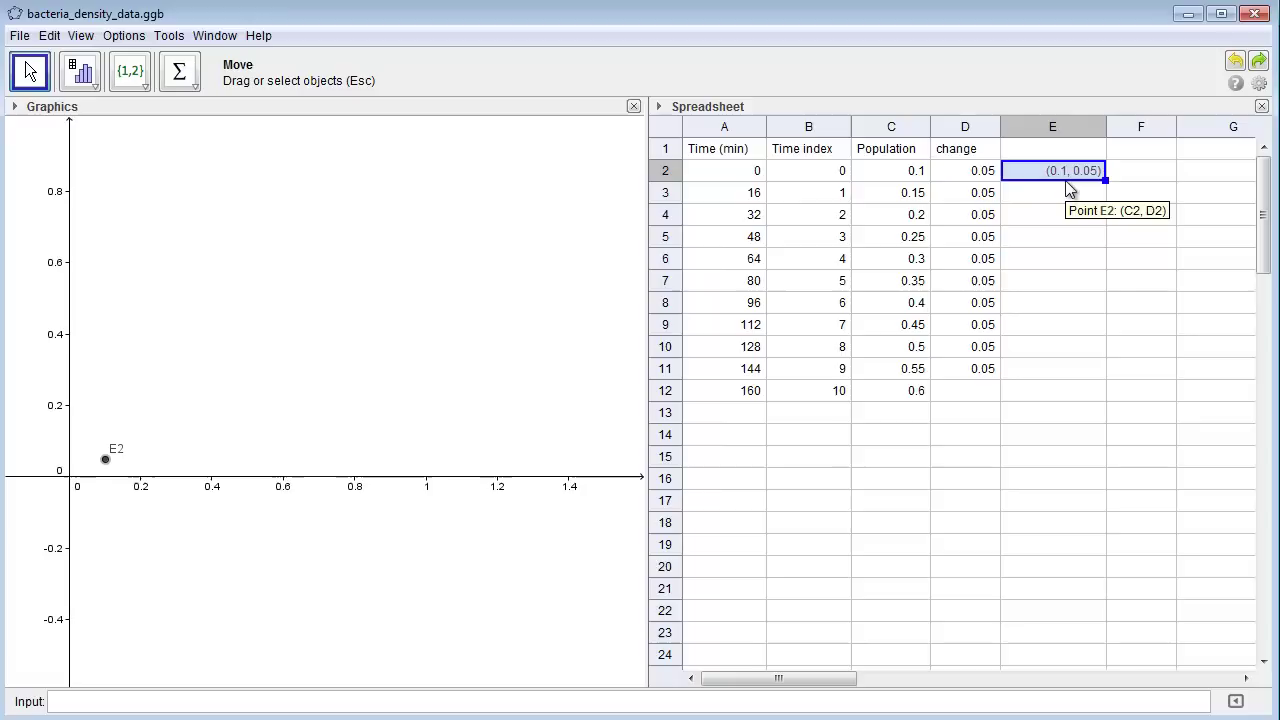
left_click_drag(1059, 186, 1053, 381)
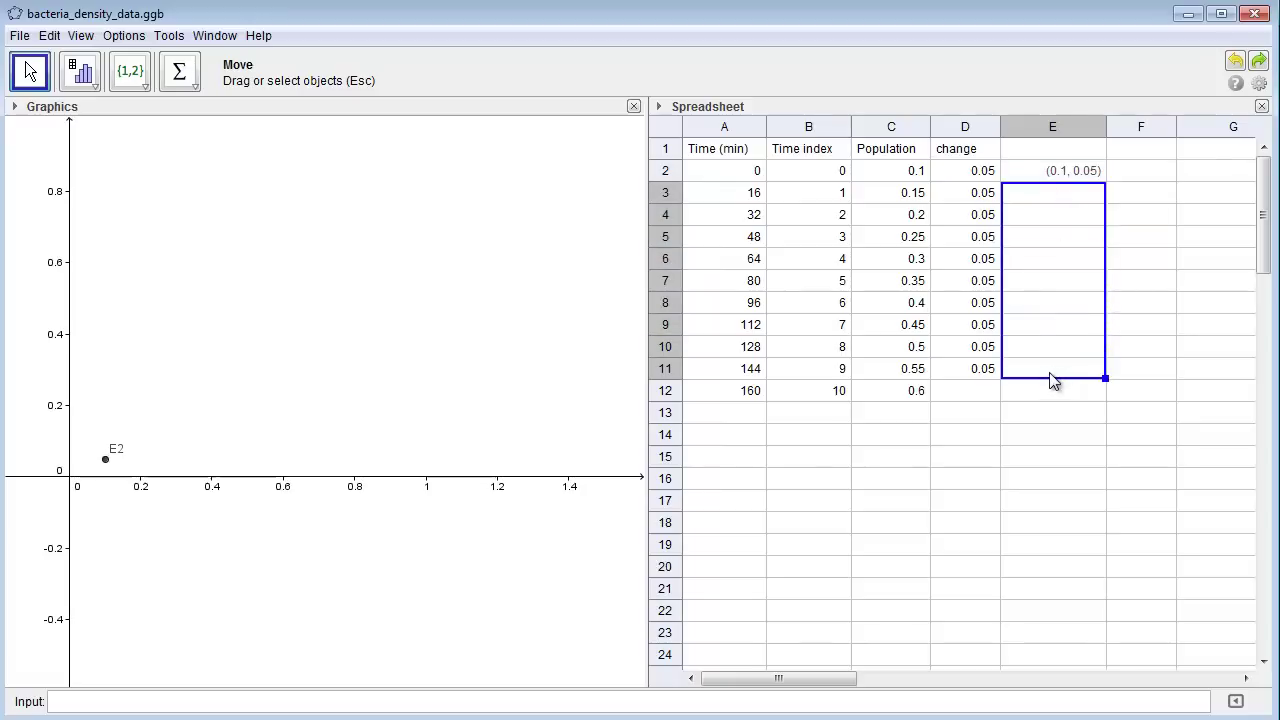
left_click_drag(1052, 380, 1052, 380)
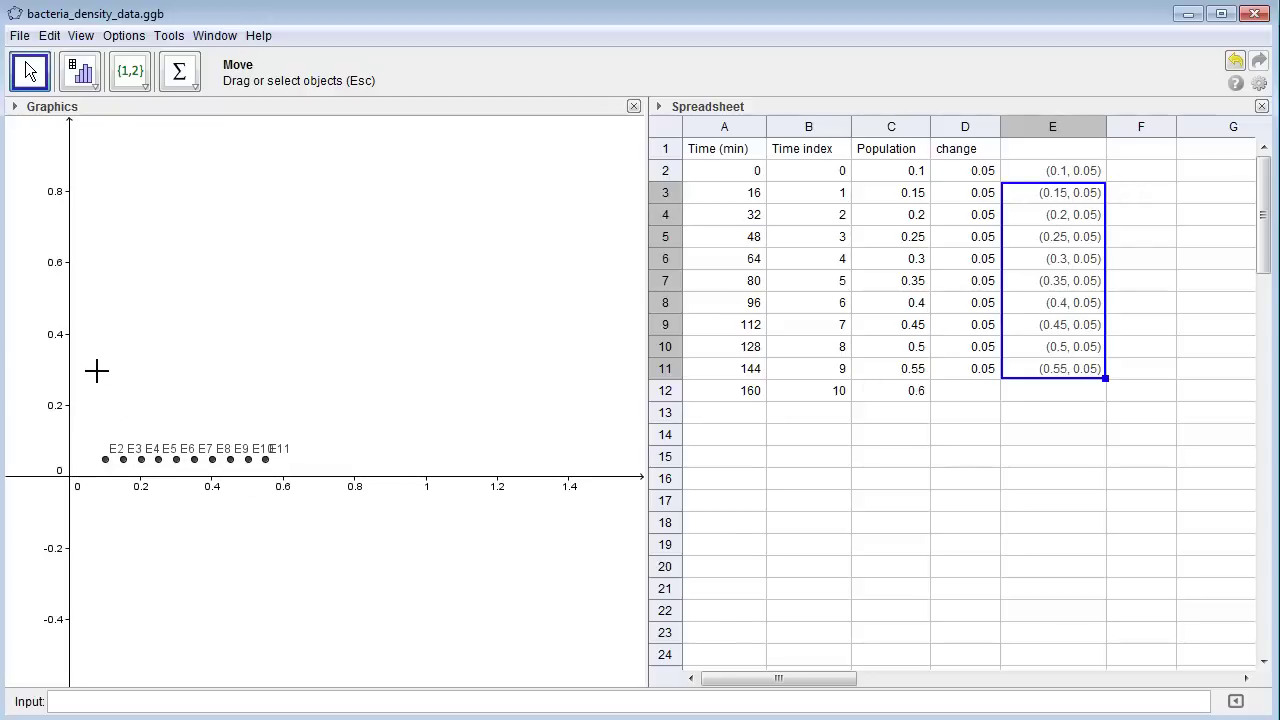
left_click_drag(76, 376, 355, 510)
Step: Turn off Show Label for the ten plotted points E2–E11
right_click(214, 462)
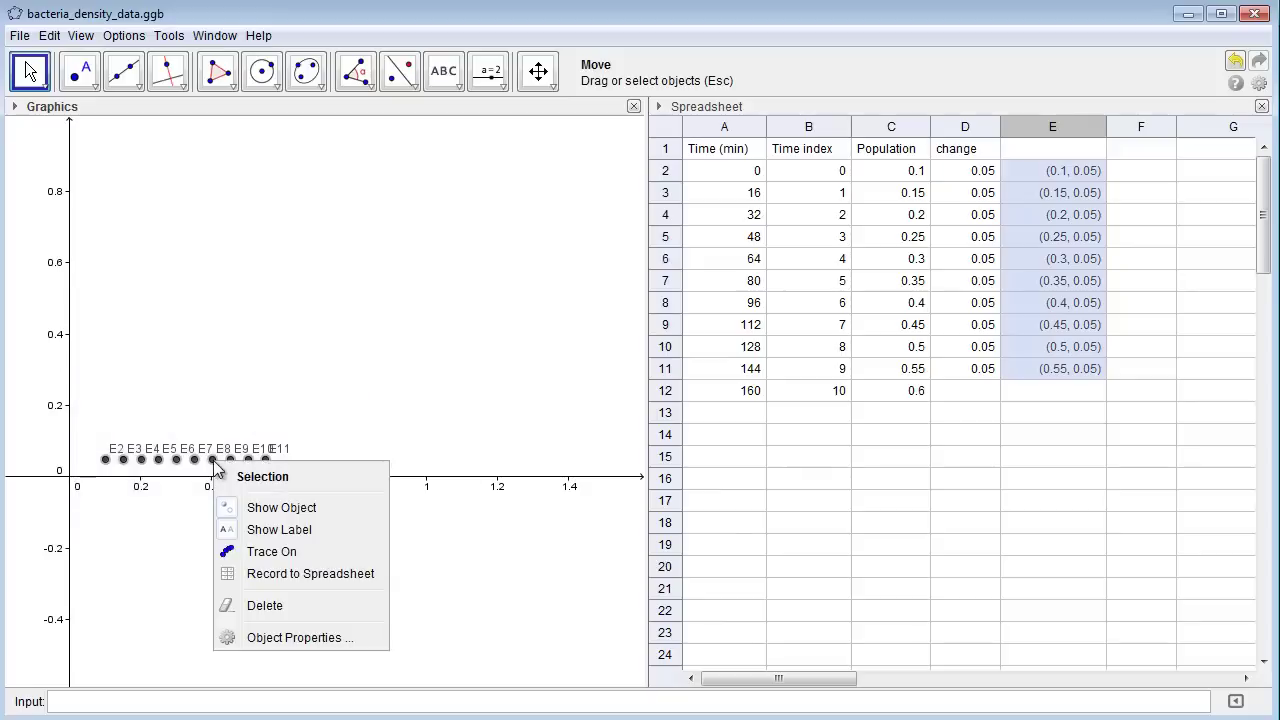
left_click(279, 530)
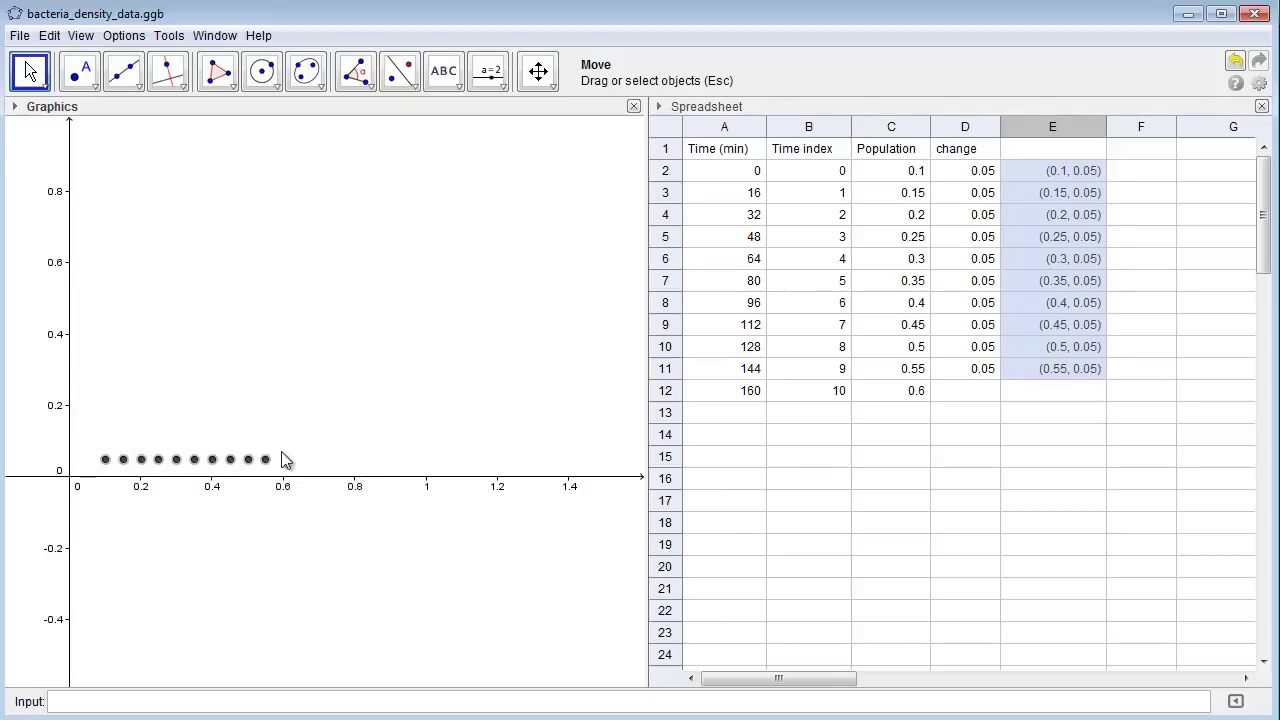
left_click(1042, 230)
right_click(1042, 235)
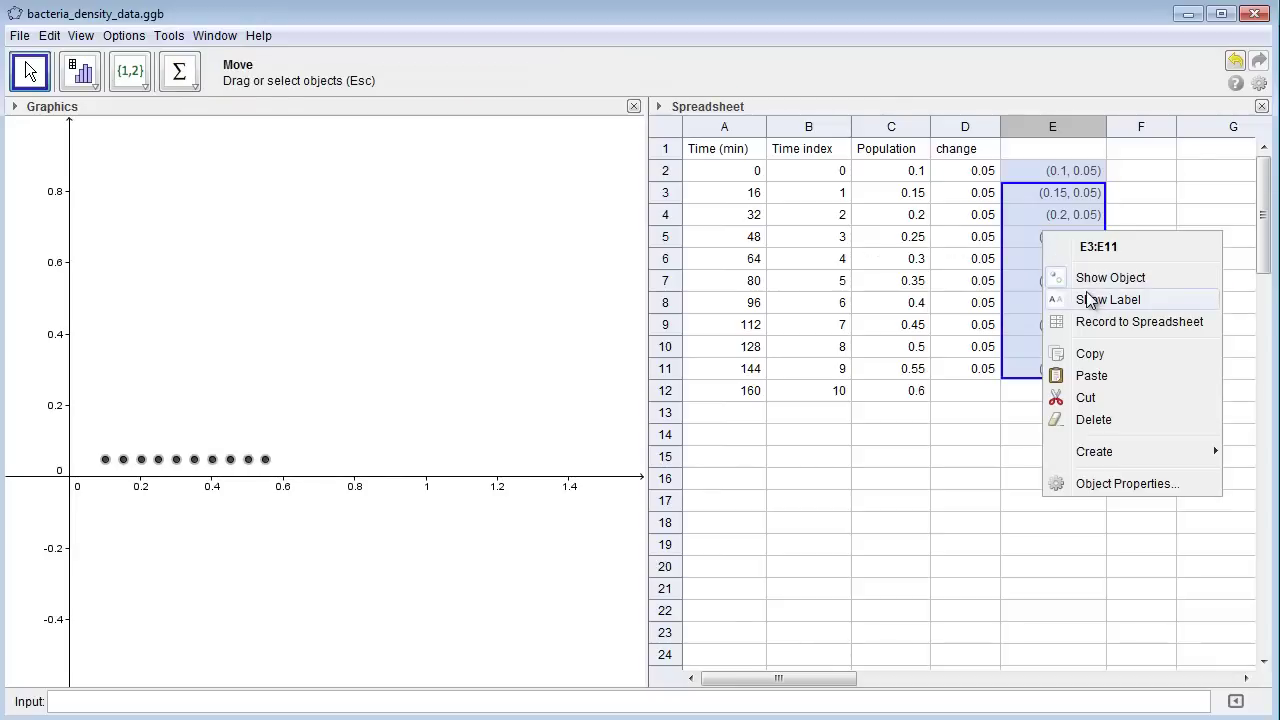
left_click(589, 307)
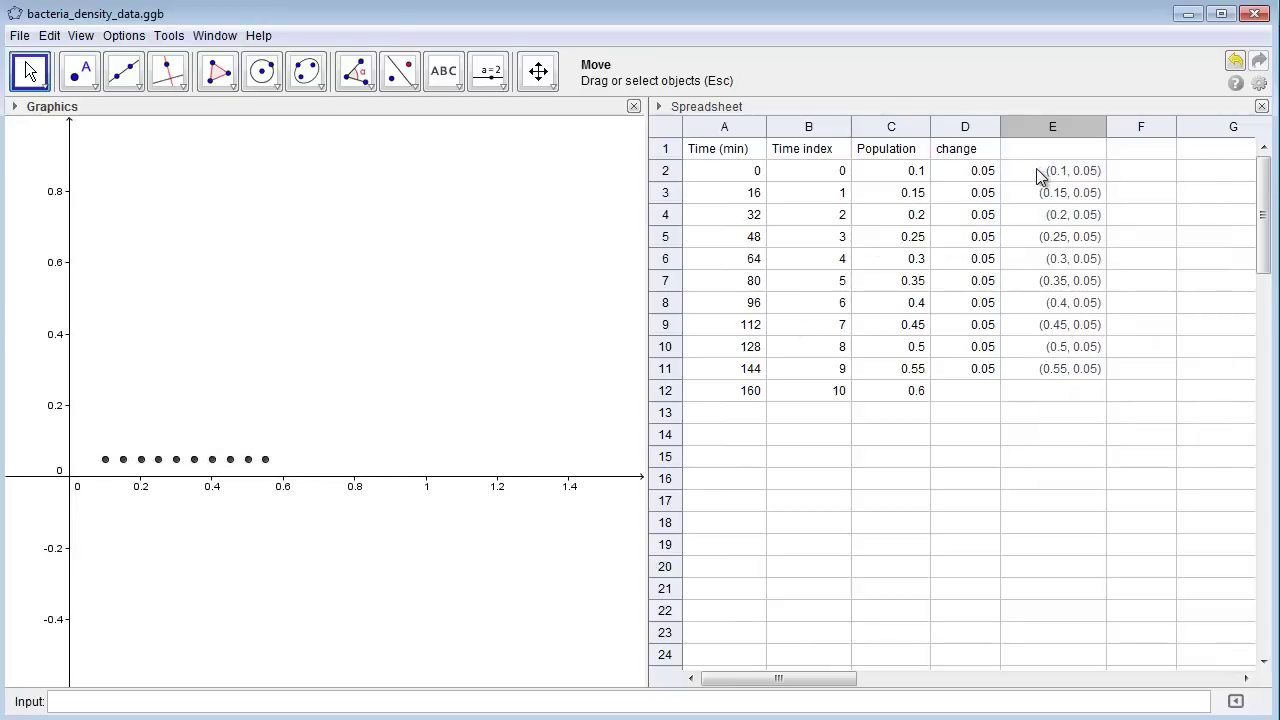
left_click_drag(1040, 175, 1033, 377)
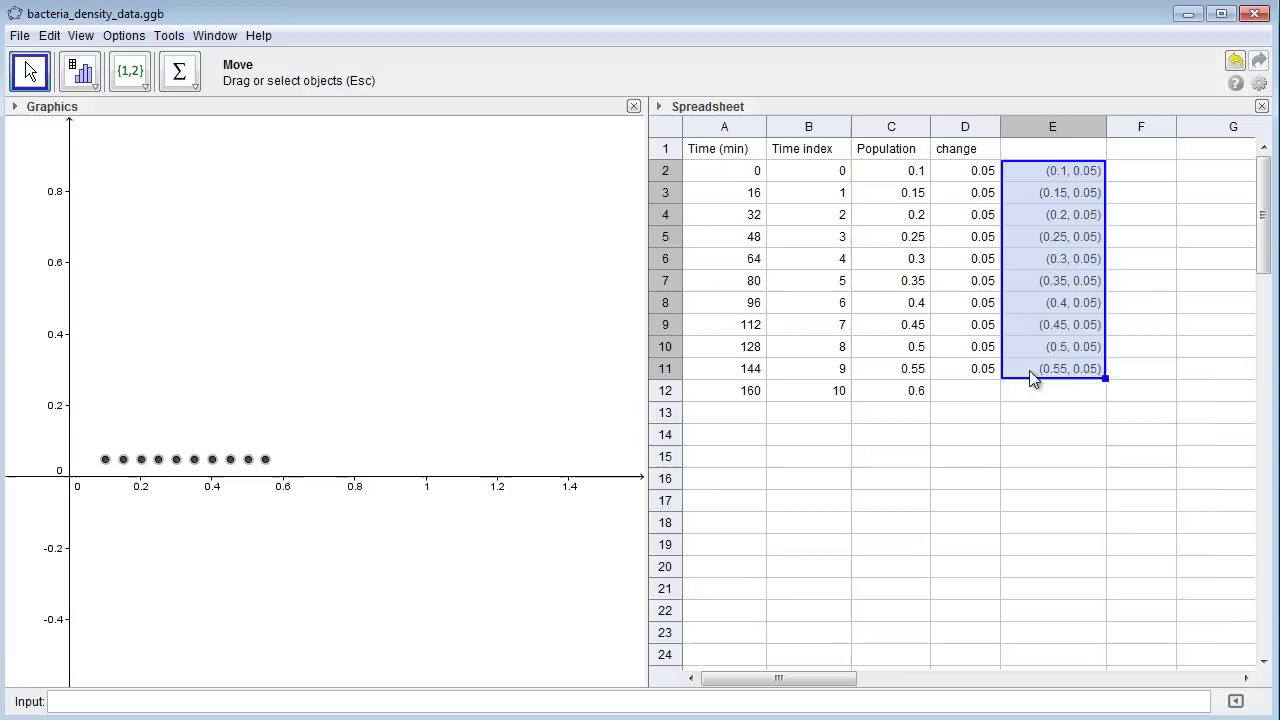
right_click(1031, 372)
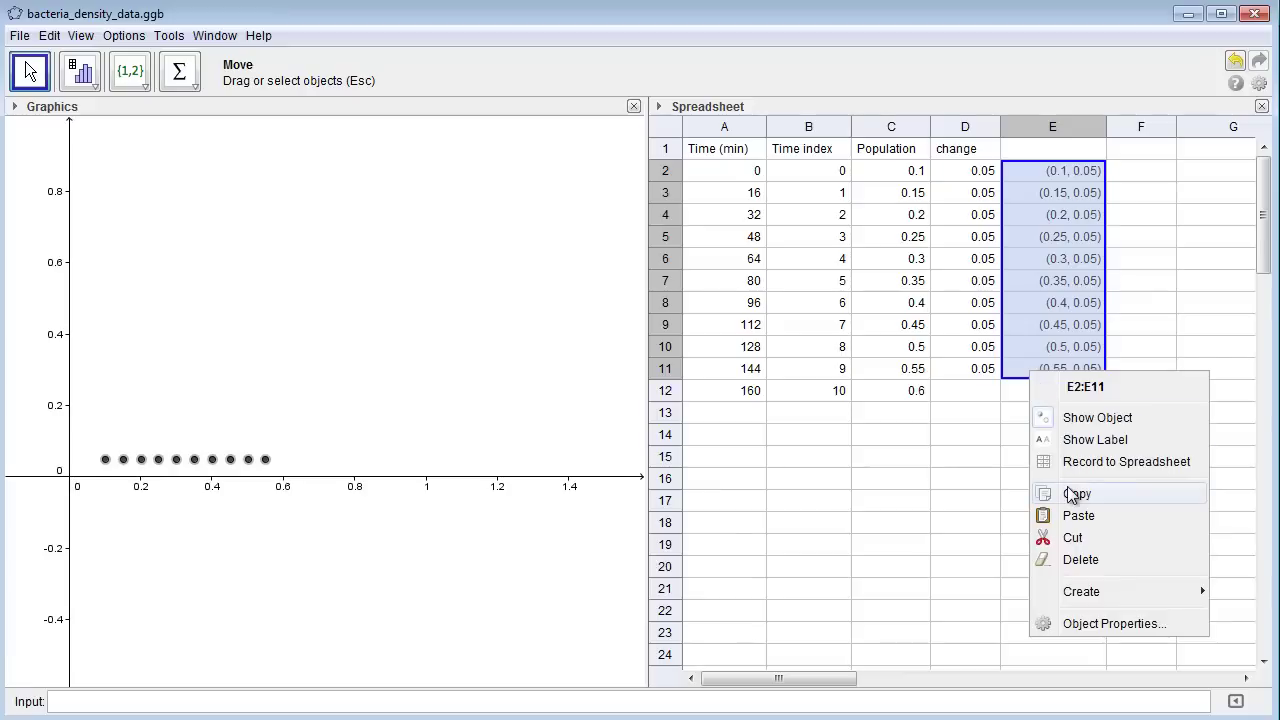
Step: In Object Properties, give points E2–E11 red colour and the diamond point style
left_click(1093, 624)
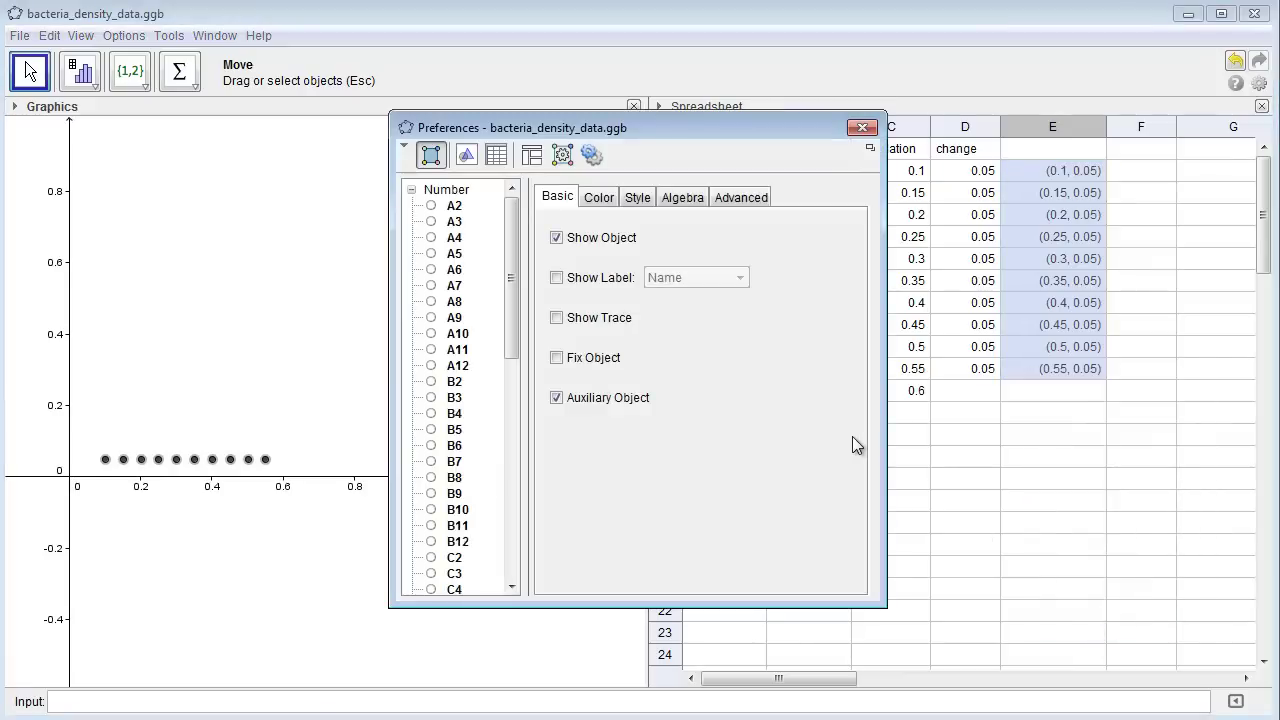
left_click(598, 199)
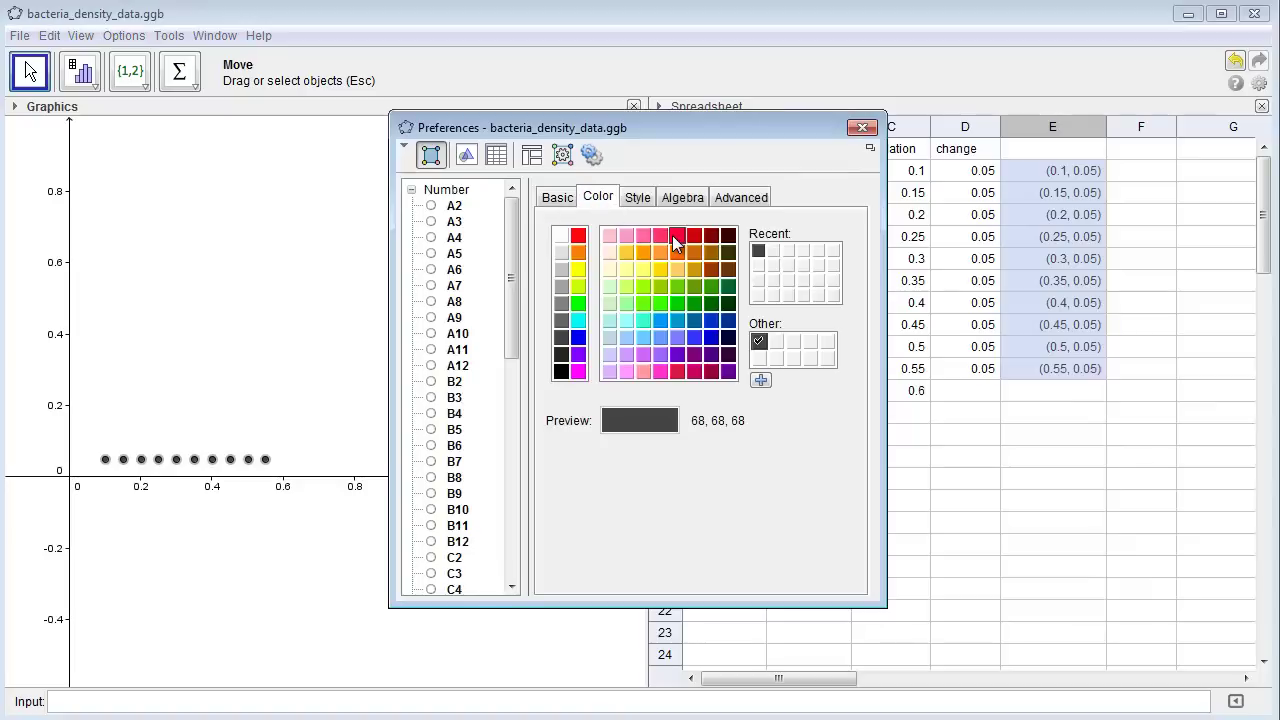
left_click(677, 234)
left_click(636, 197)
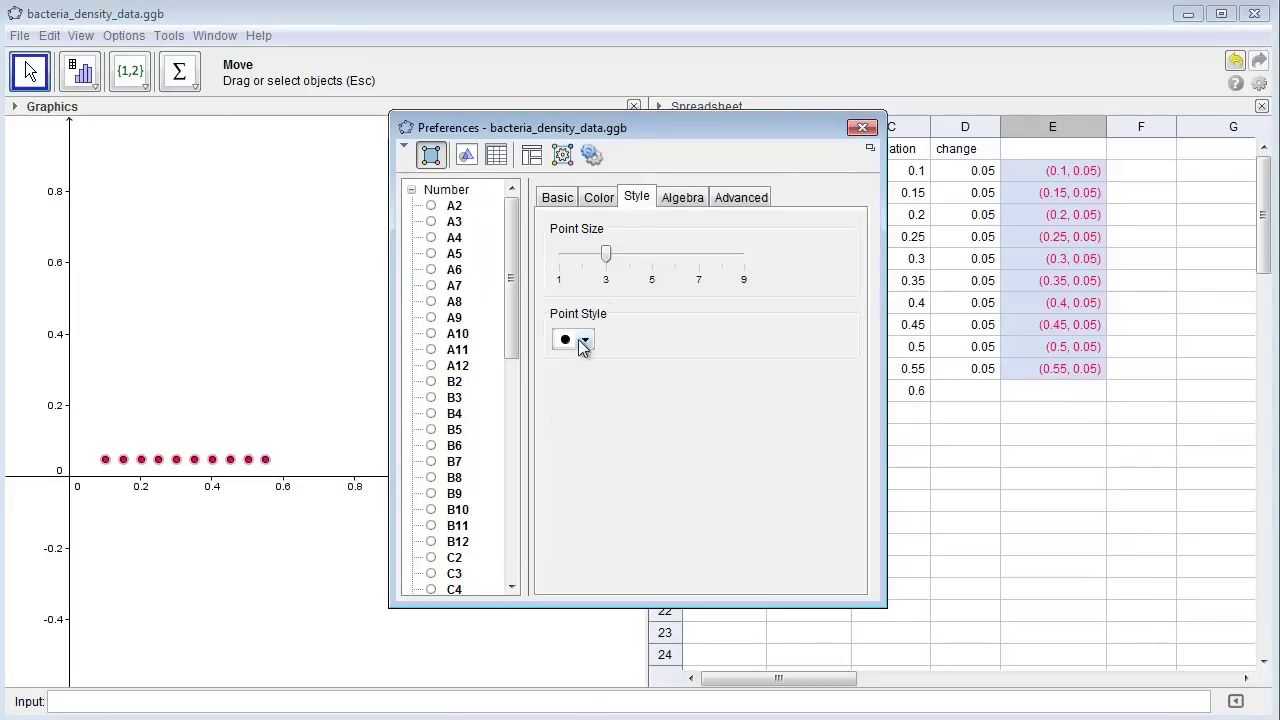
left_click(583, 340)
left_click(574, 434)
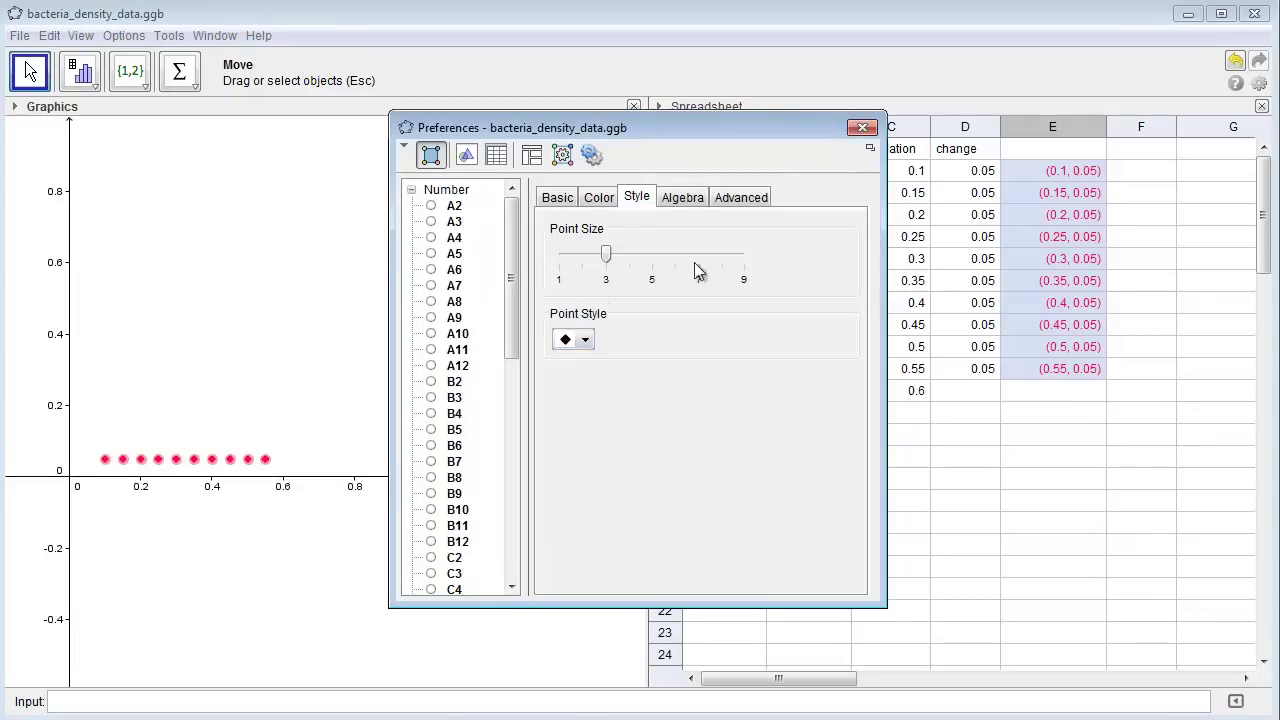
left_click(862, 127)
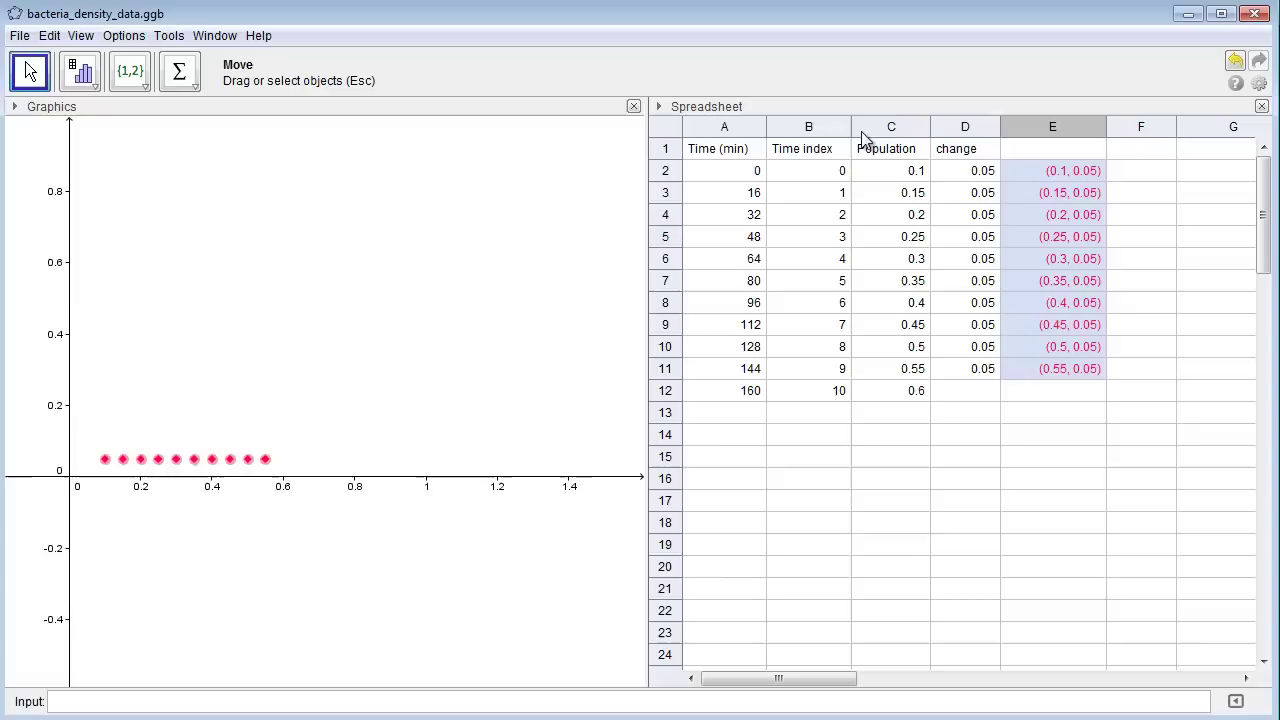